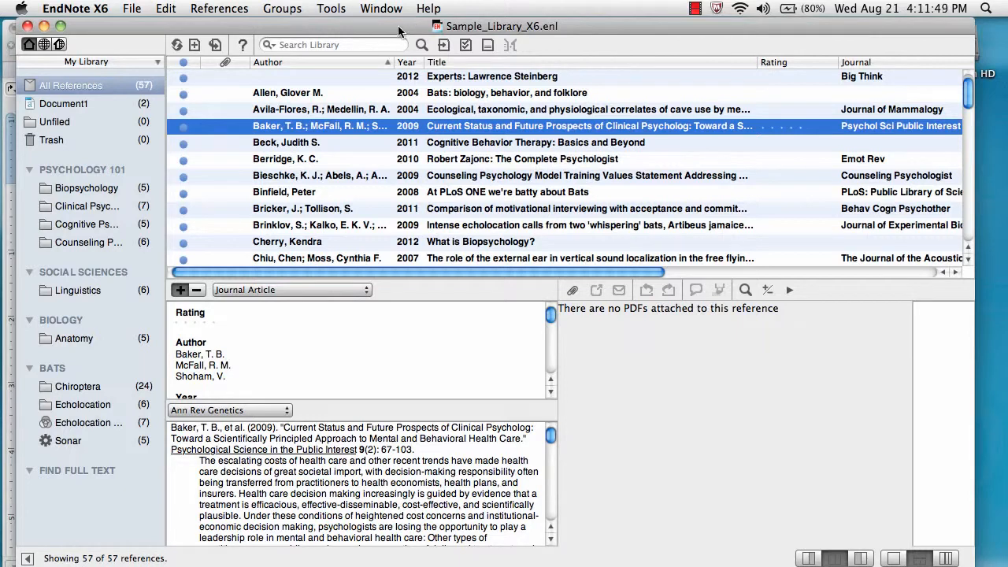
Step: Switch to the Word document and convert its formatted references to unformatted citations
click(433, 566)
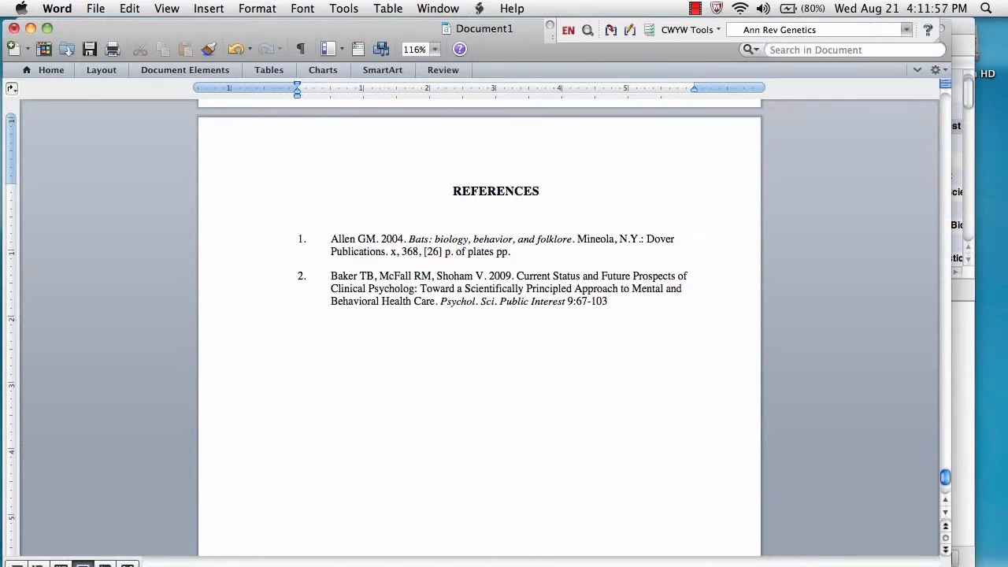
scroll(479, 327, down, 1)
scroll(480, 327, down, 1)
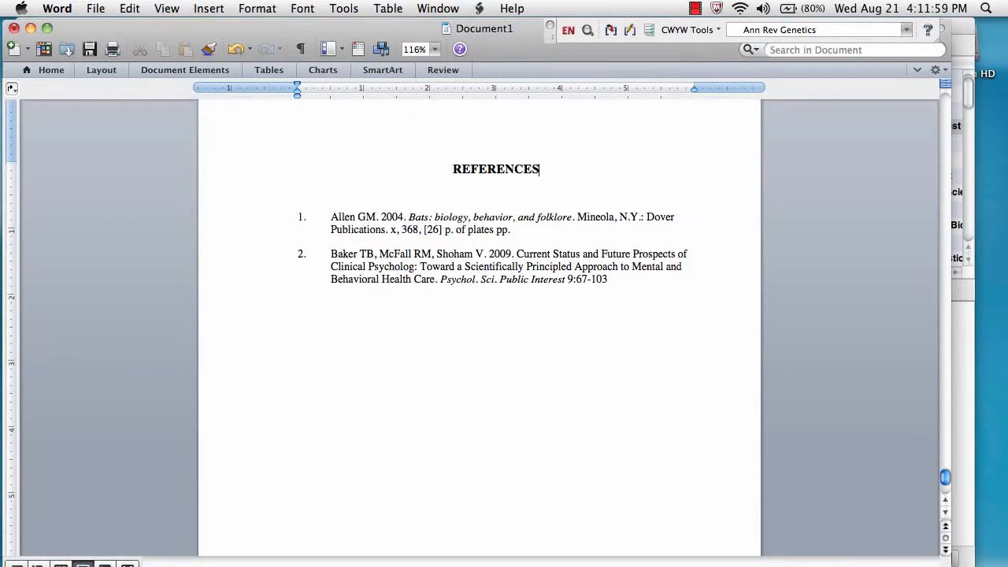
scroll(480, 327, up, 2)
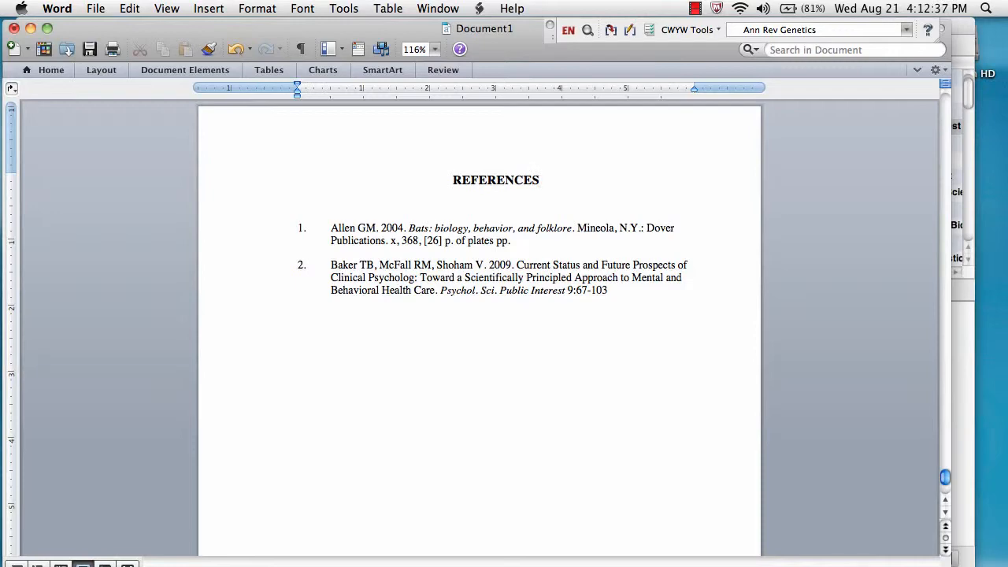
scroll(382, 273, up, 10)
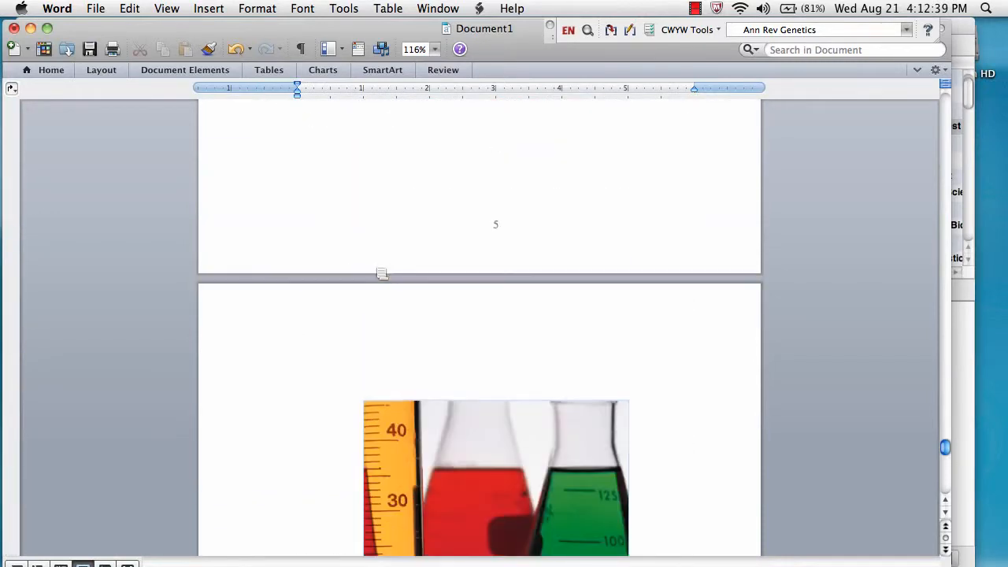
scroll(382, 273, up, 10)
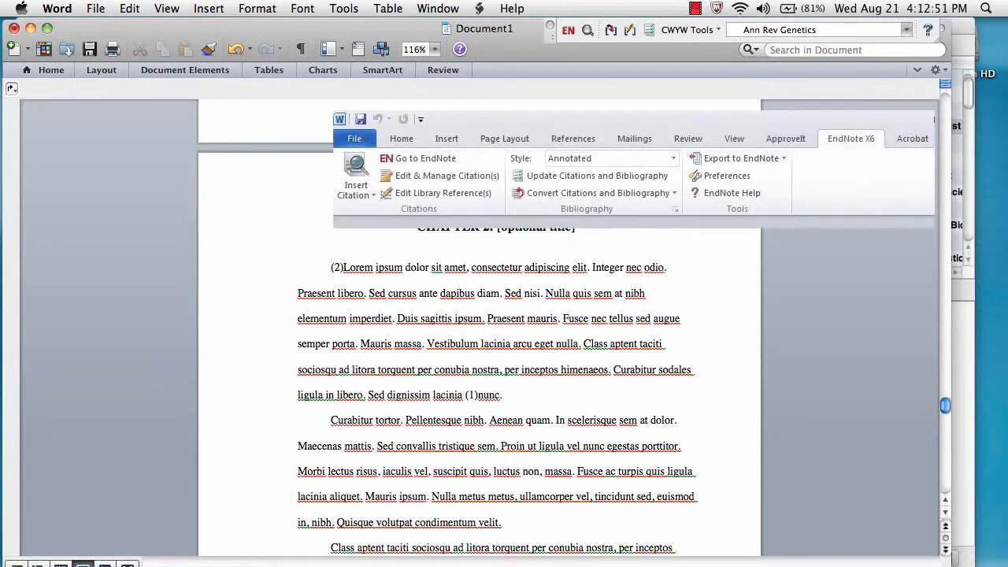
click(719, 30)
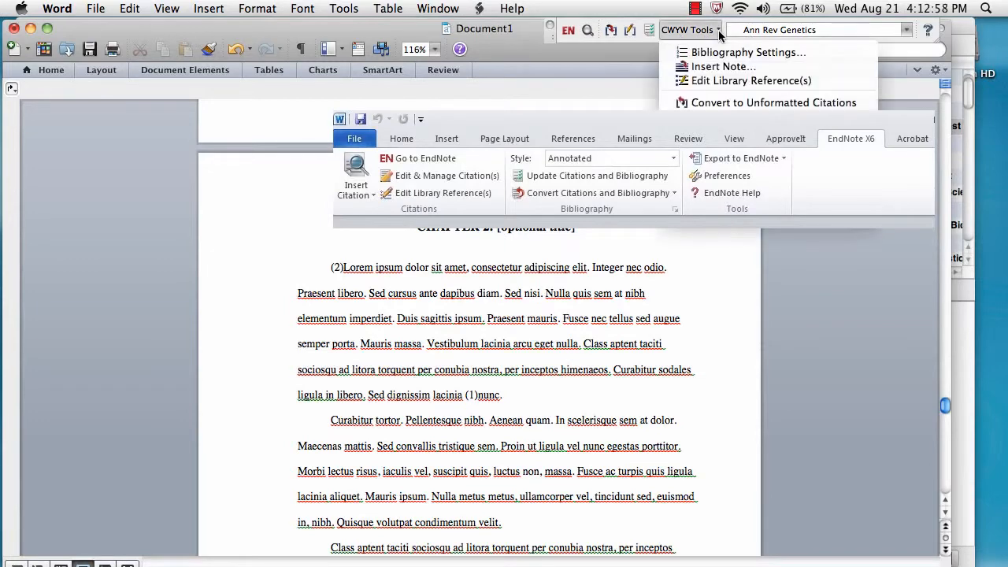
click(696, 99)
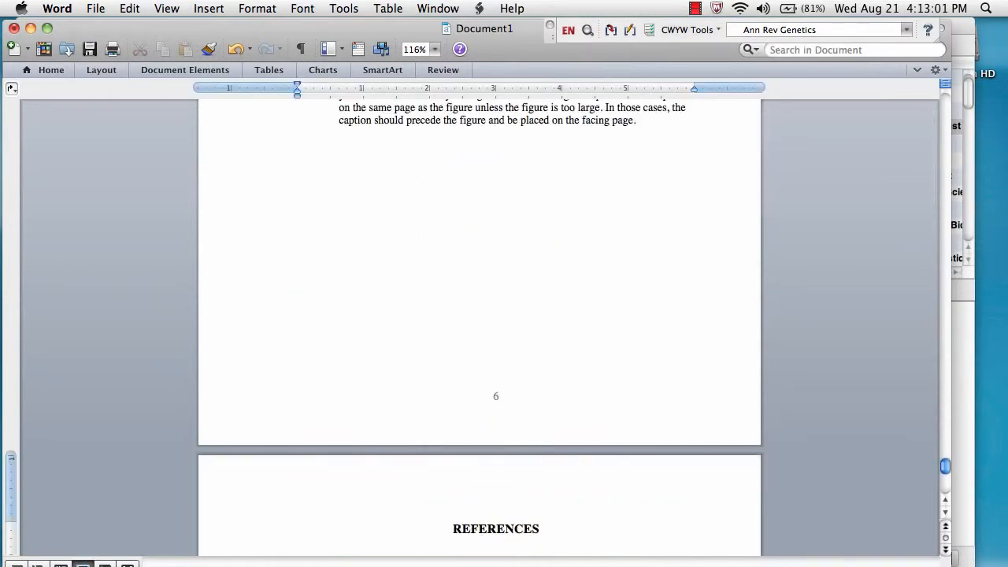
Step: Examine the References page and the temporary citations in the first paragraph of Chapter 2
scroll(525, 355, up, 2)
scroll(525, 355, down, 8)
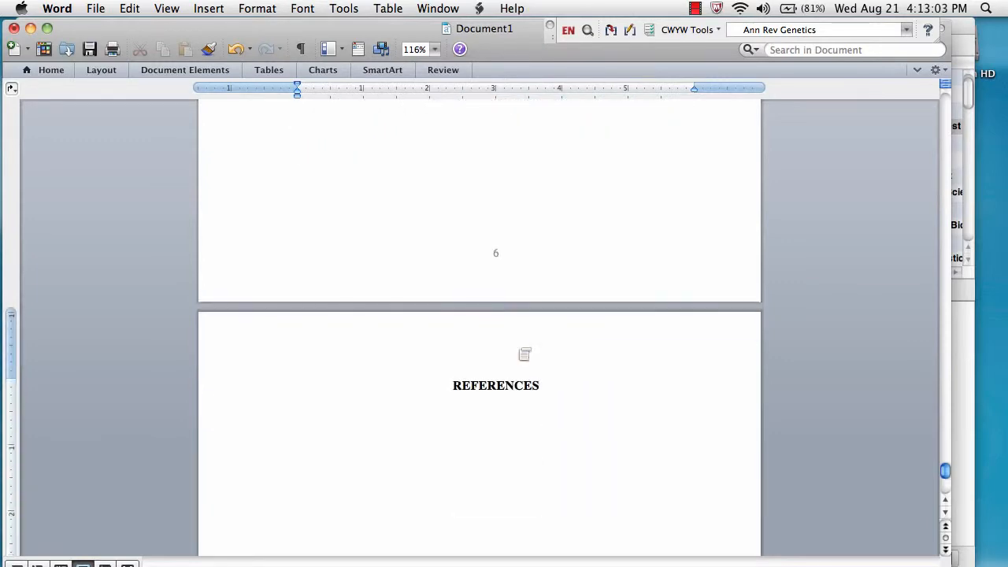
scroll(480, 327, up, 15)
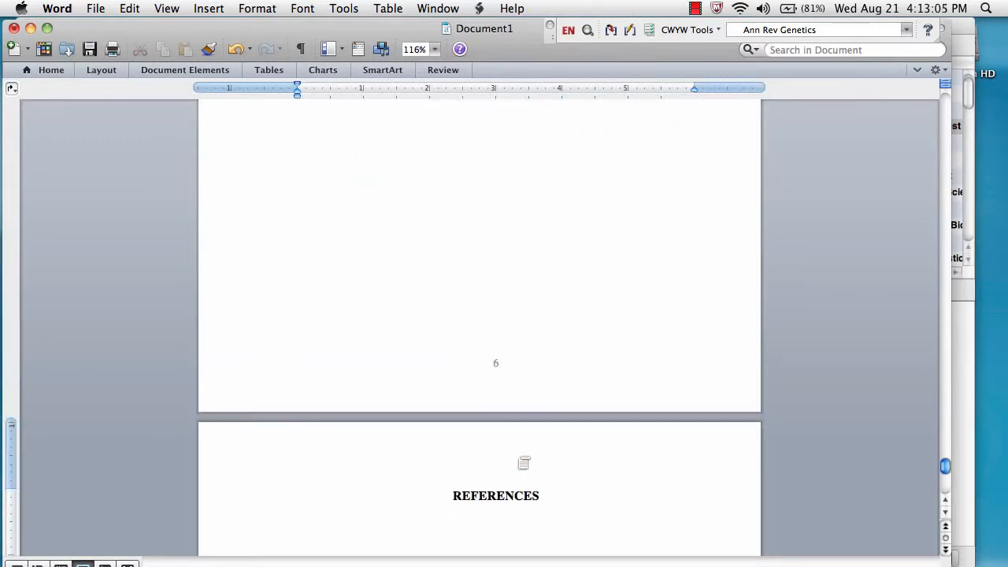
scroll(480, 327, up, 15)
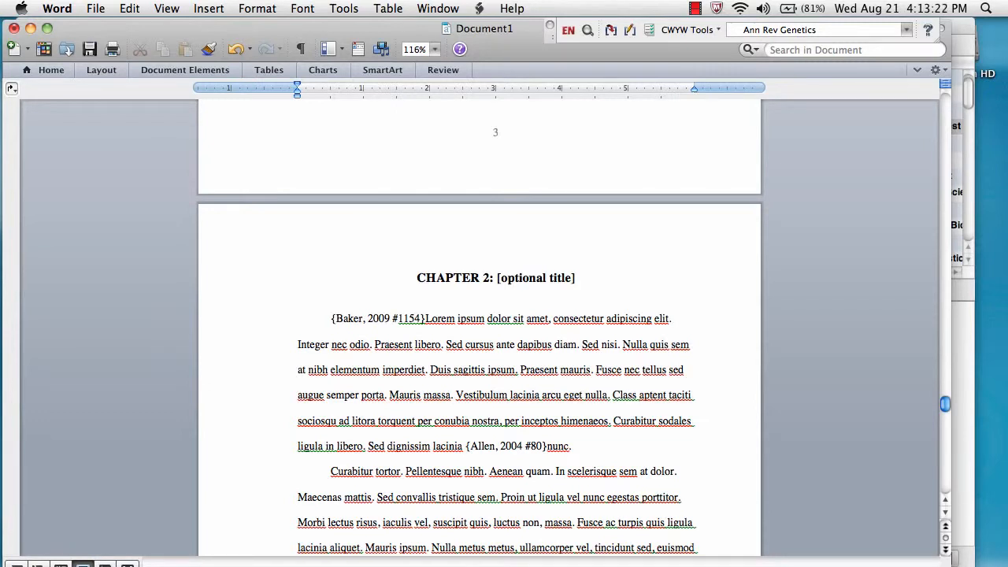
drag(332, 319, 426, 319)
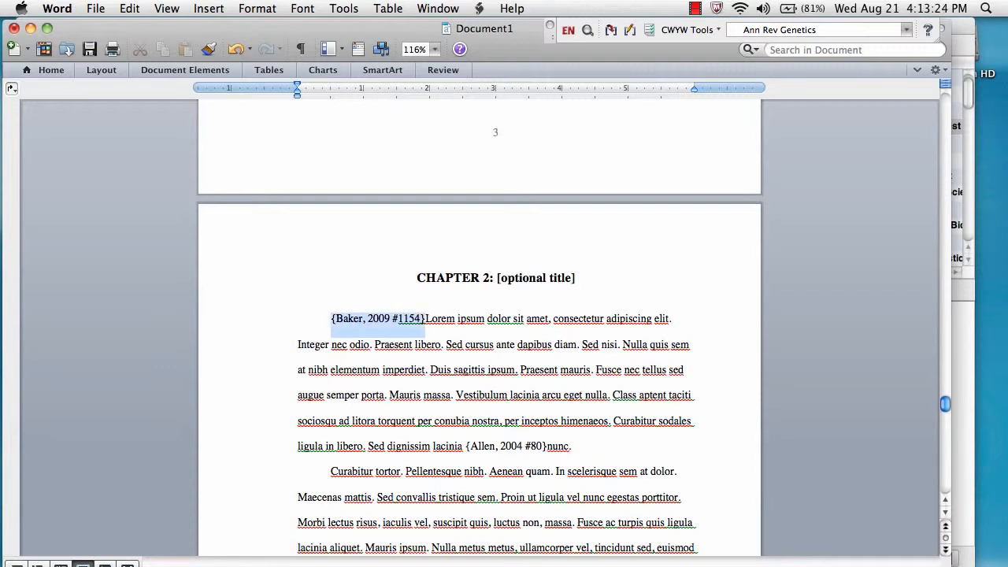
drag(467, 447, 568, 446)
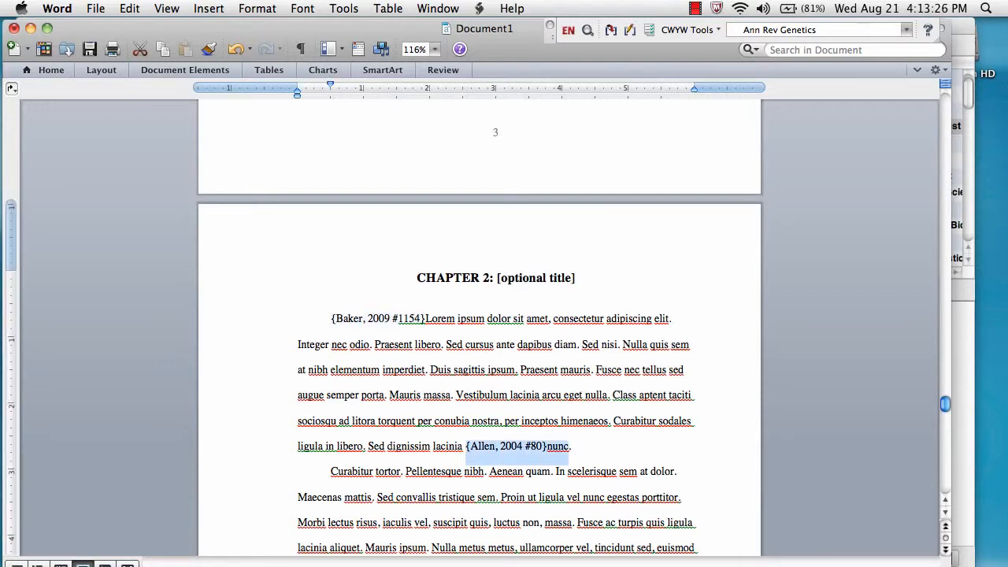
drag(286, 324, 294, 450)
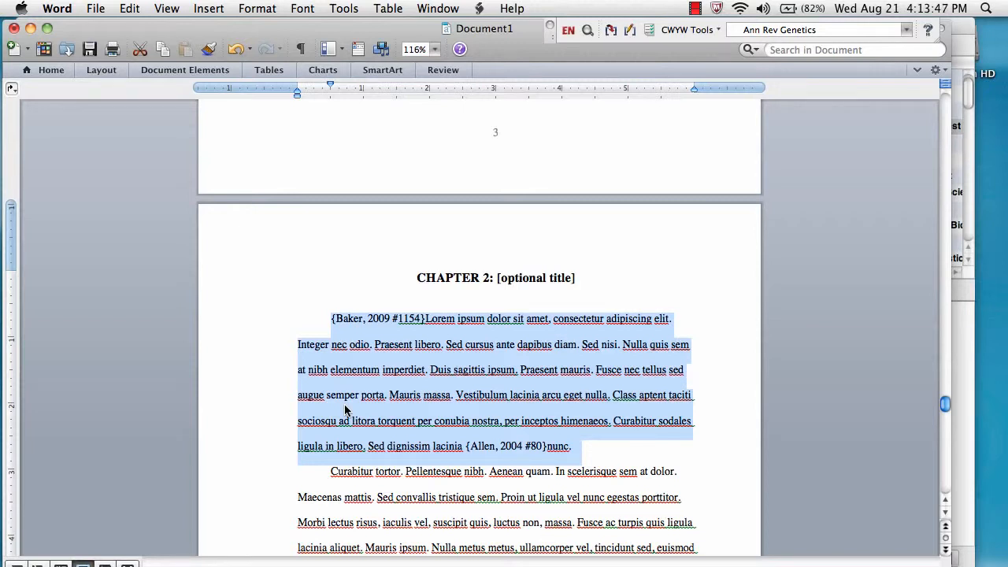
click(547, 277)
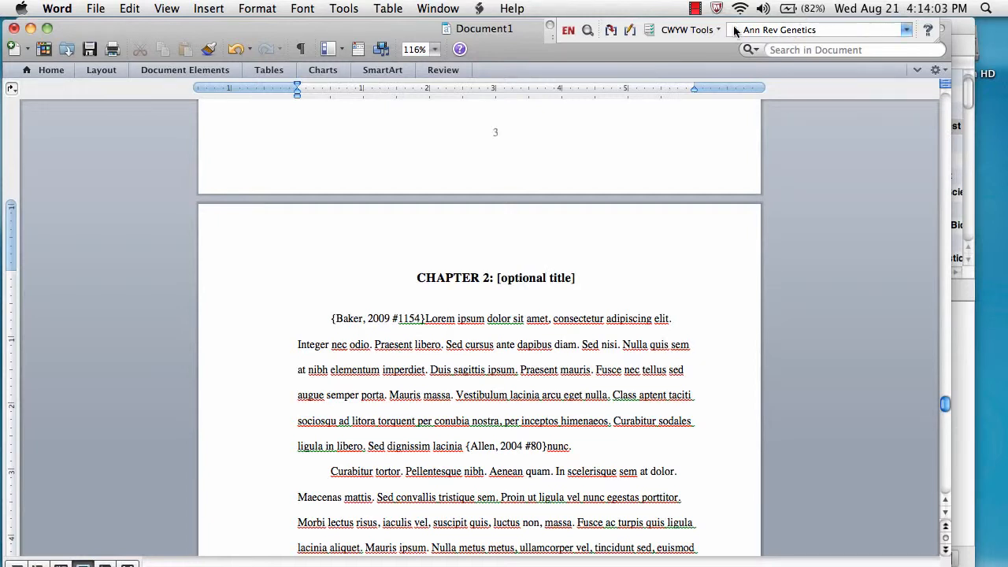
Step: Switch to EndNote and choose Ann Rev Genetics from the full list of output styles
click(907, 31)
click(907, 35)
click(971, 36)
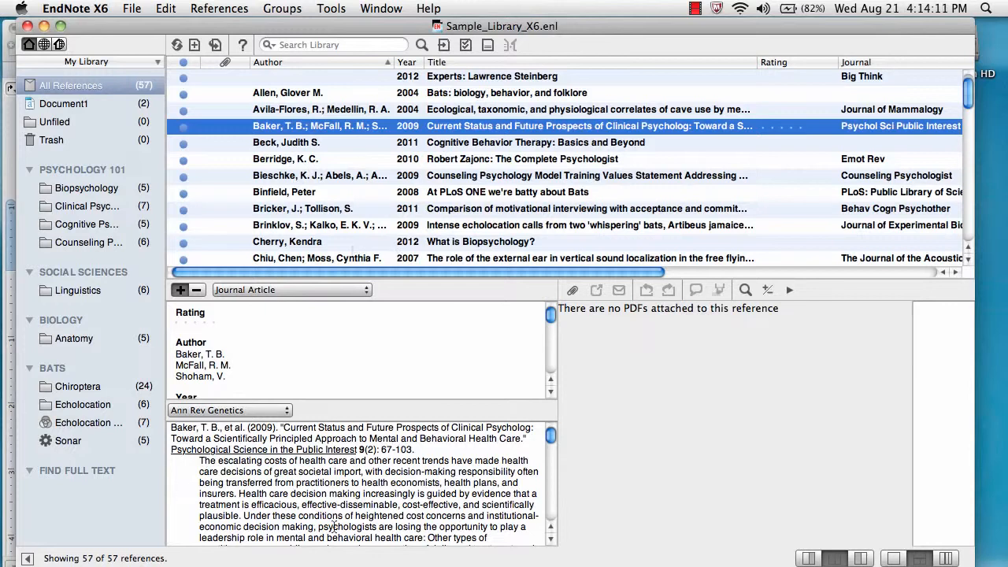
click(287, 410)
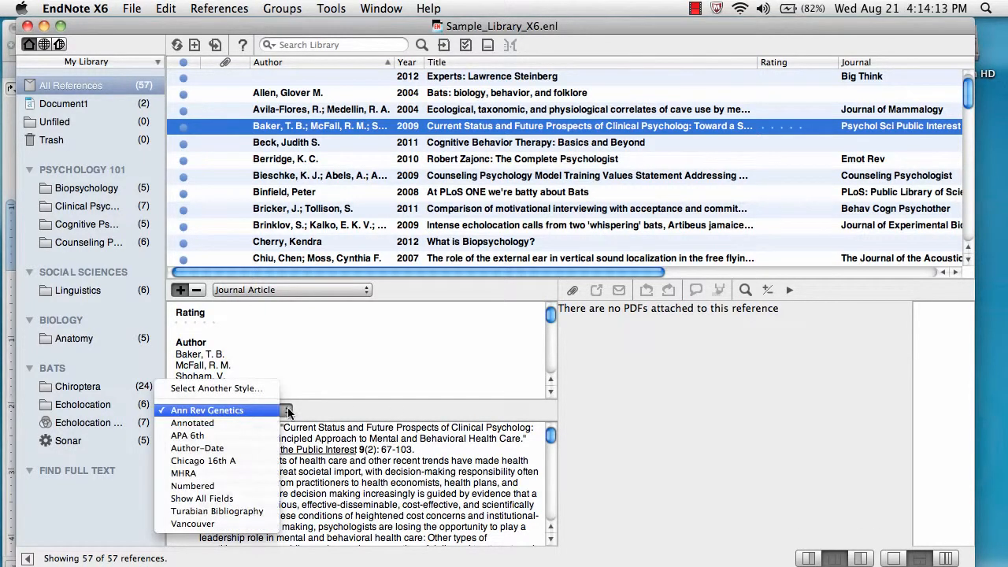
click(251, 389)
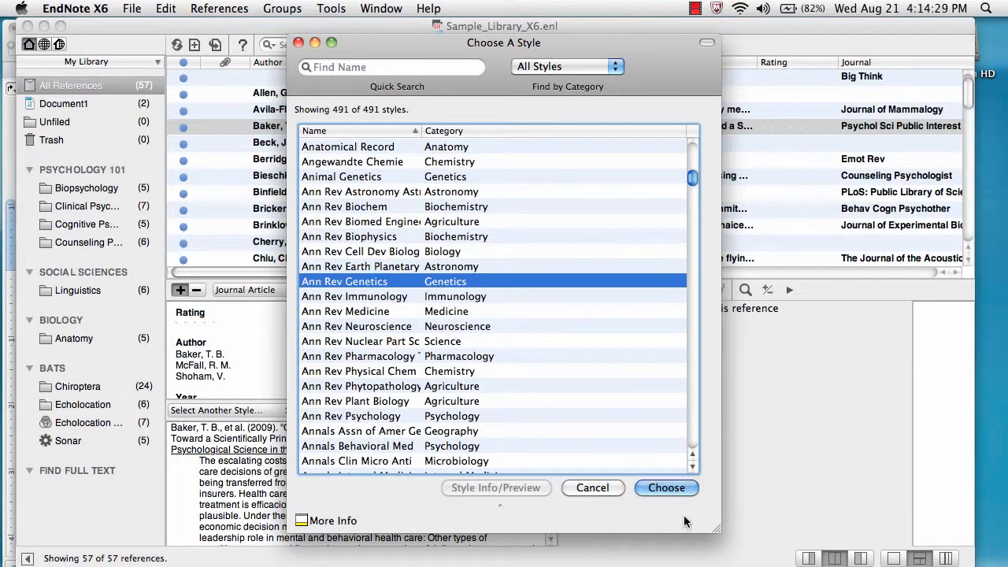
click(645, 489)
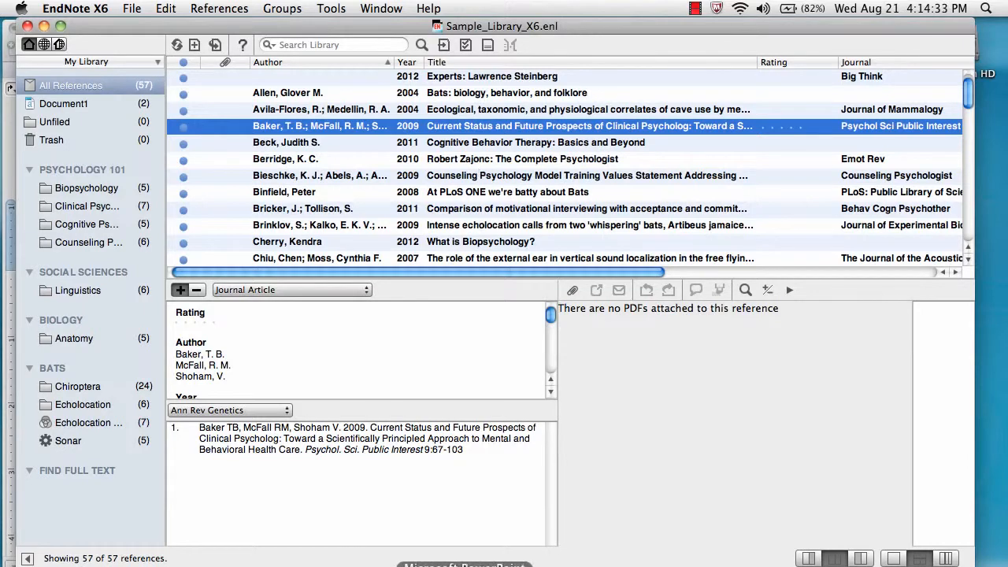
Step: Return to Word and update the citations and bibliography in the Ann Rev Genetics style
click(431, 566)
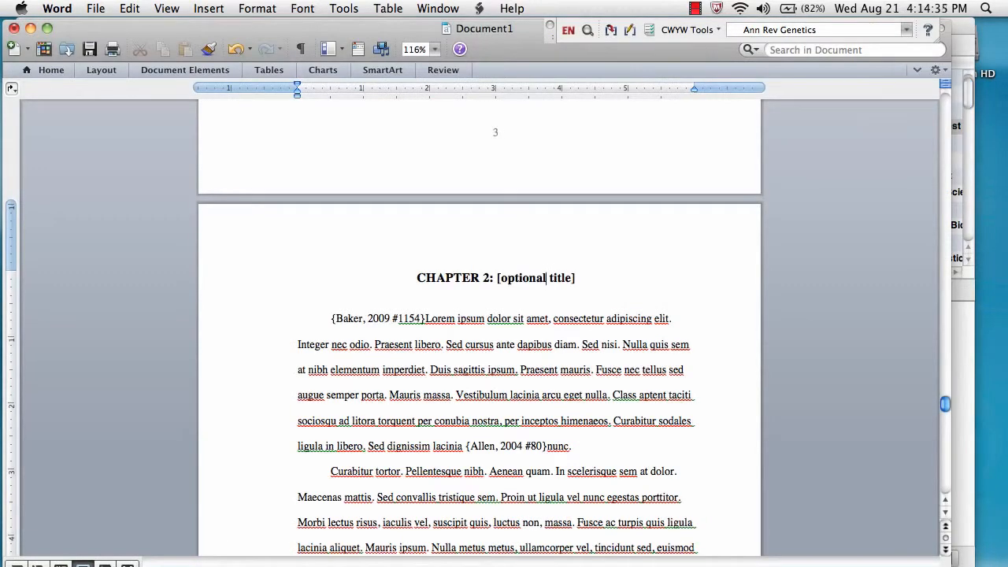
click(907, 30)
click(910, 33)
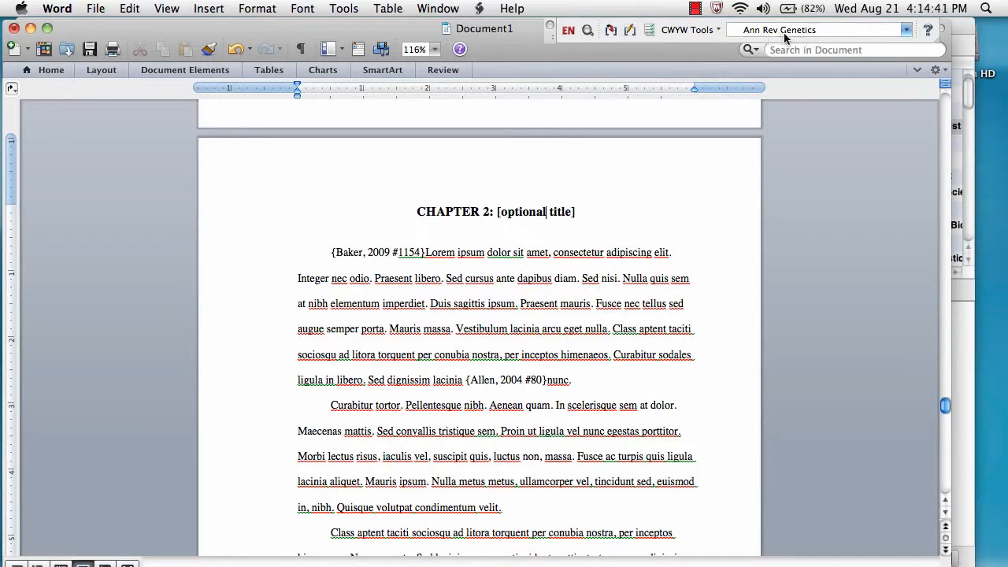
click(650, 34)
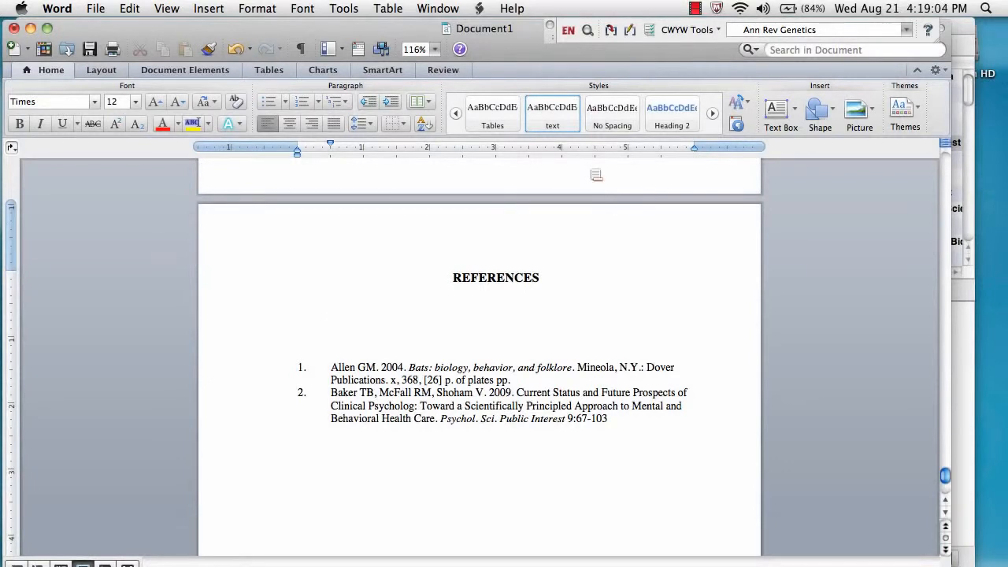
Step: Apply the "references" paragraph style to both bibliography entries under the REFERENCES heading
drag(253, 370, 253, 422)
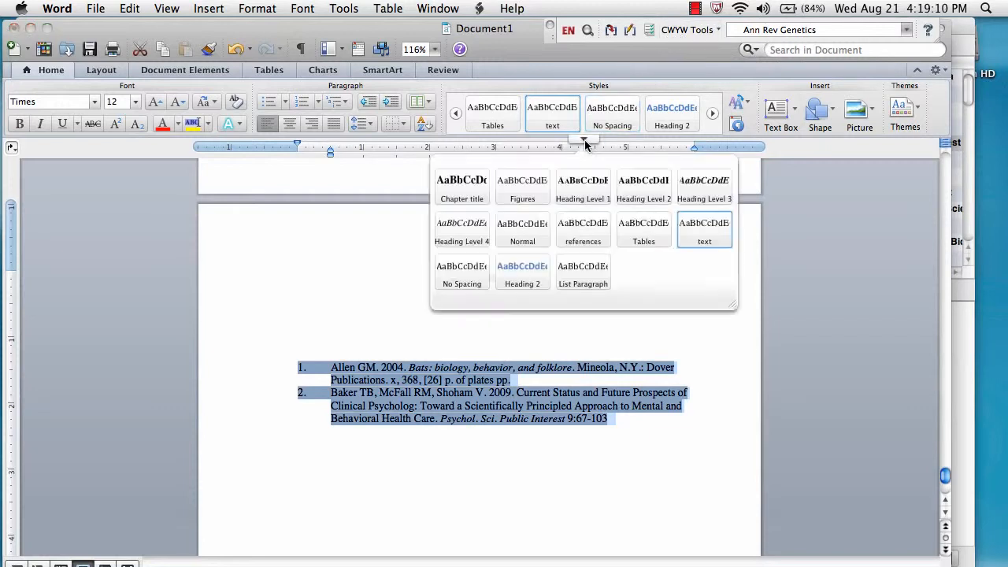
click(583, 140)
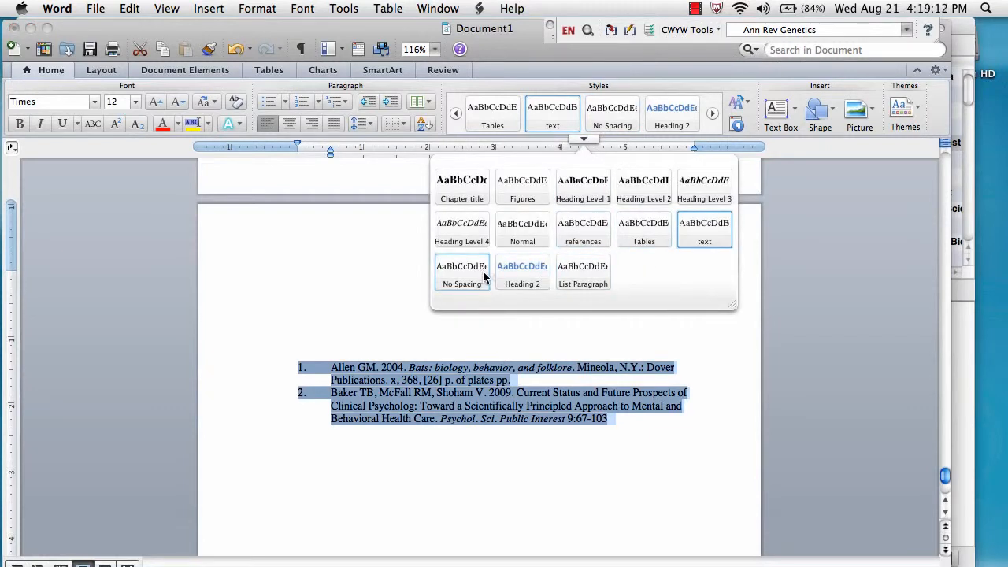
click(583, 230)
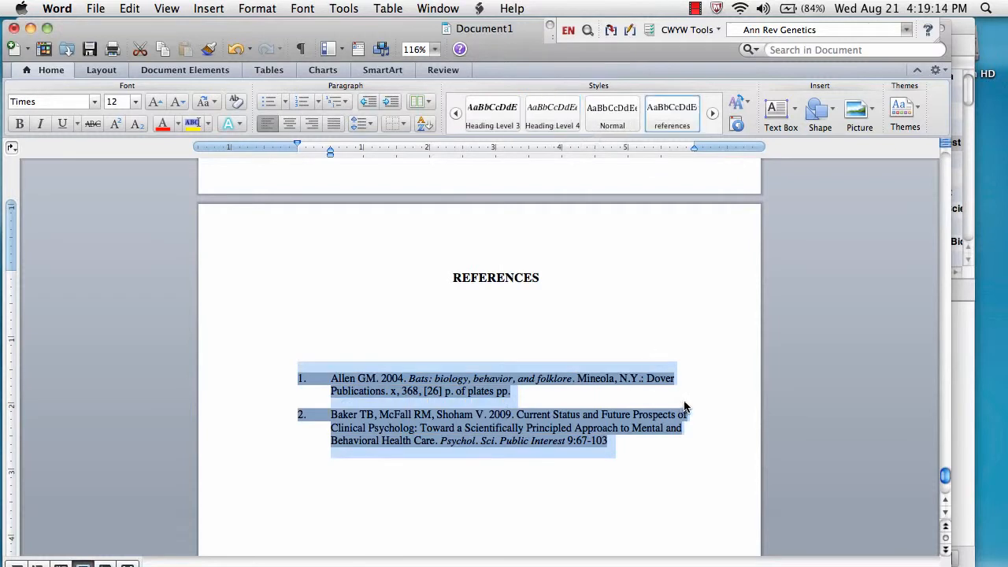
click(330, 477)
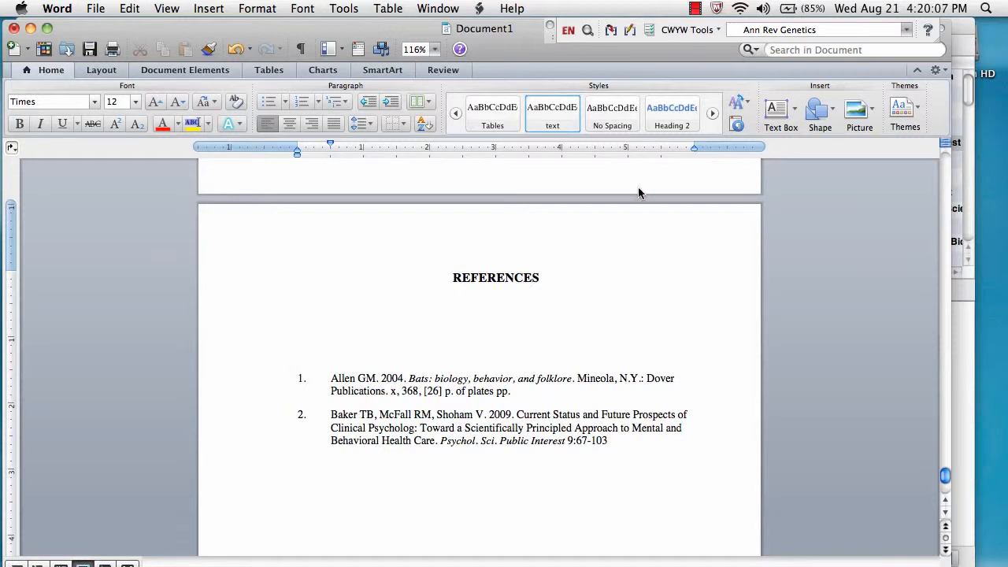
Step: Convert the citations to plain text, saving the original with field codes as "title" in Documents in Word Document (.docx) format
click(706, 30)
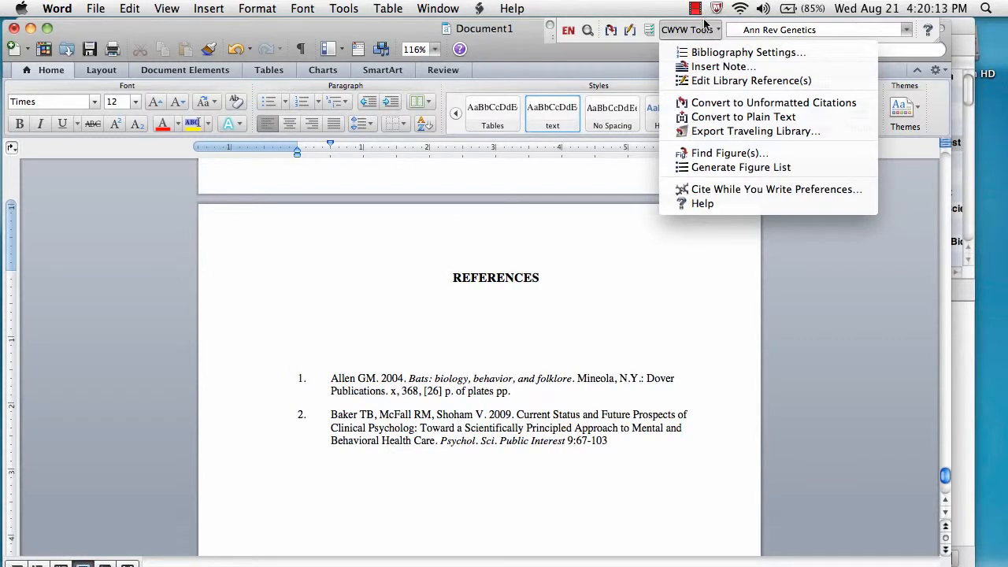
click(689, 117)
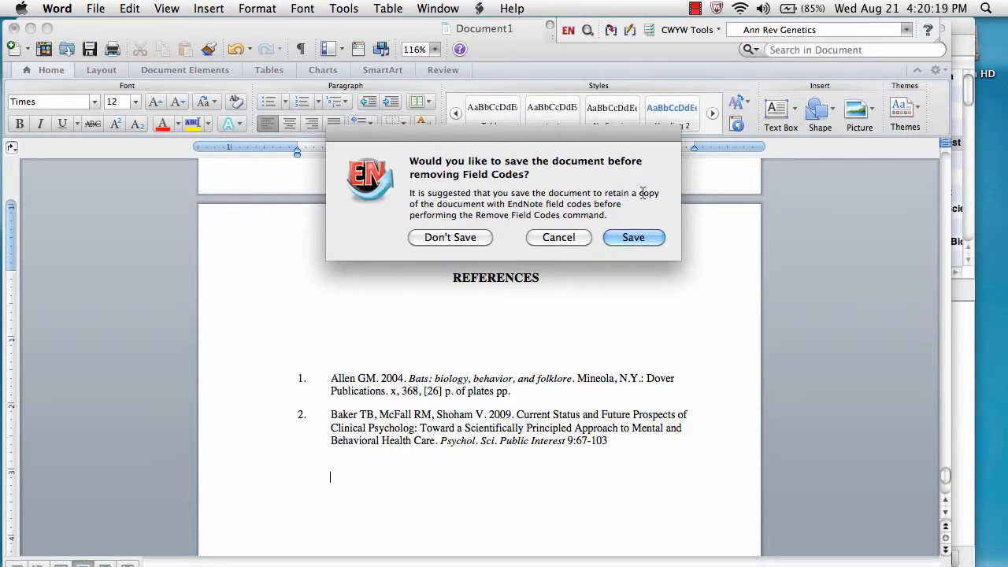
click(630, 238)
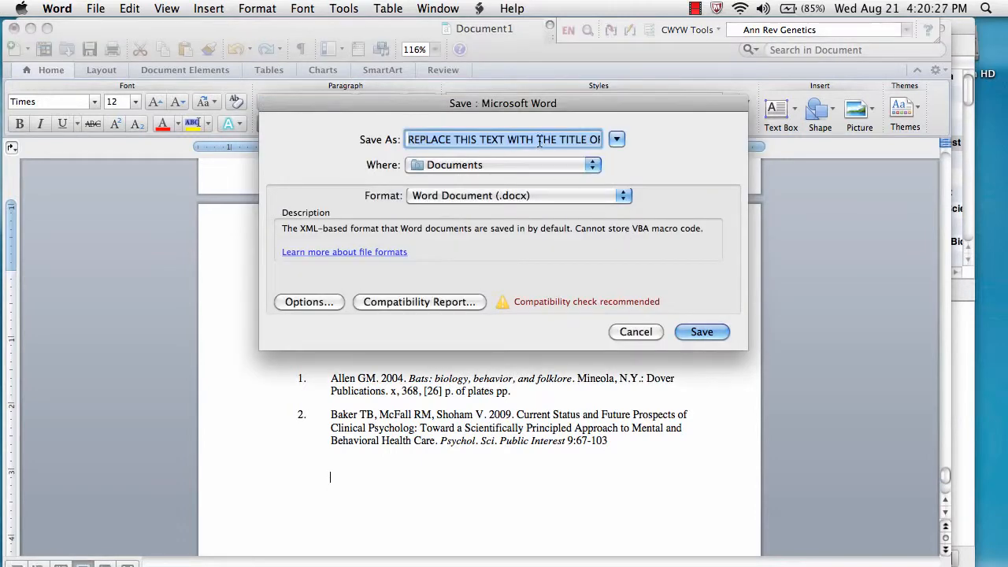
text(title)
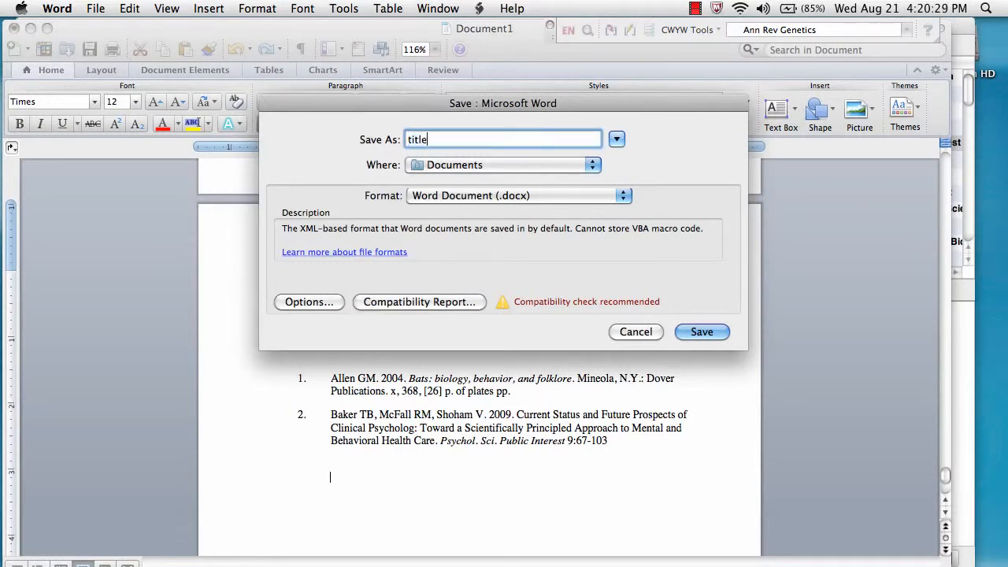
click(703, 332)
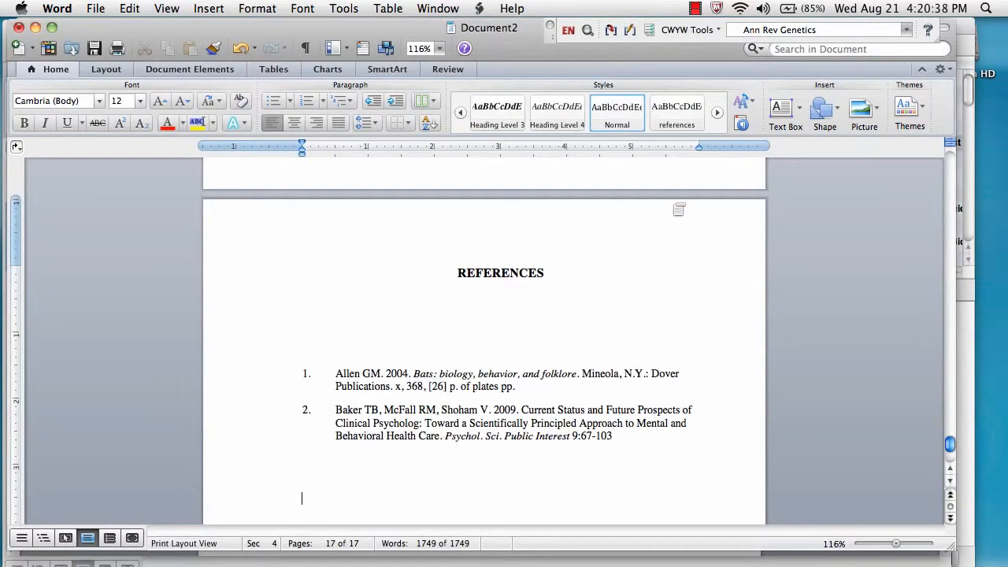
Step: Save the plain-text copy as "The unformated doc" in Documents, and bring title.docx back to the front
mouse_move(518, 29)
mouse_down()
mouse_move(529, 55)
mouse_move(572, 78)
mouse_move(521, 45)
mouse_up()
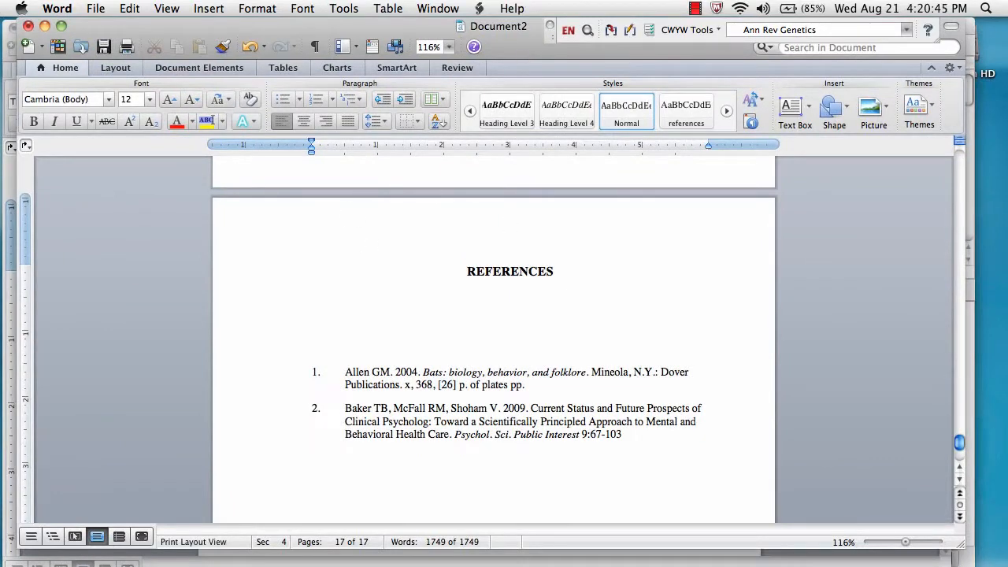
key(super+s)
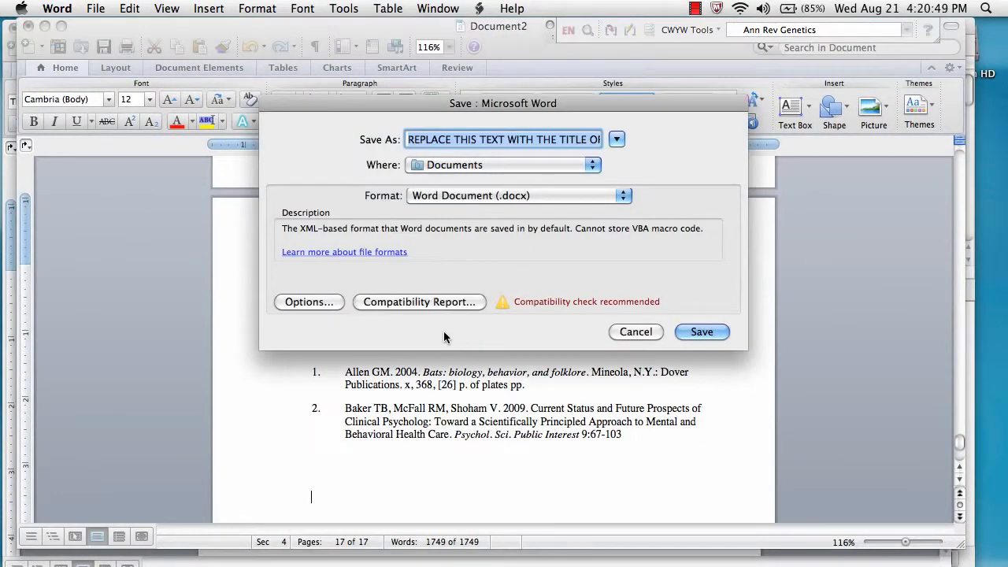
text(The )
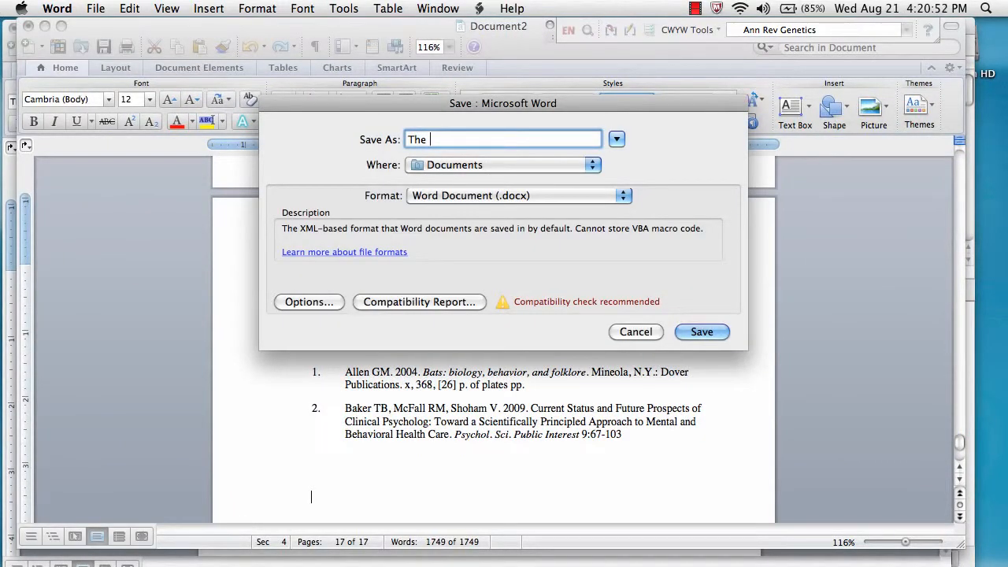
text(unformated doc)
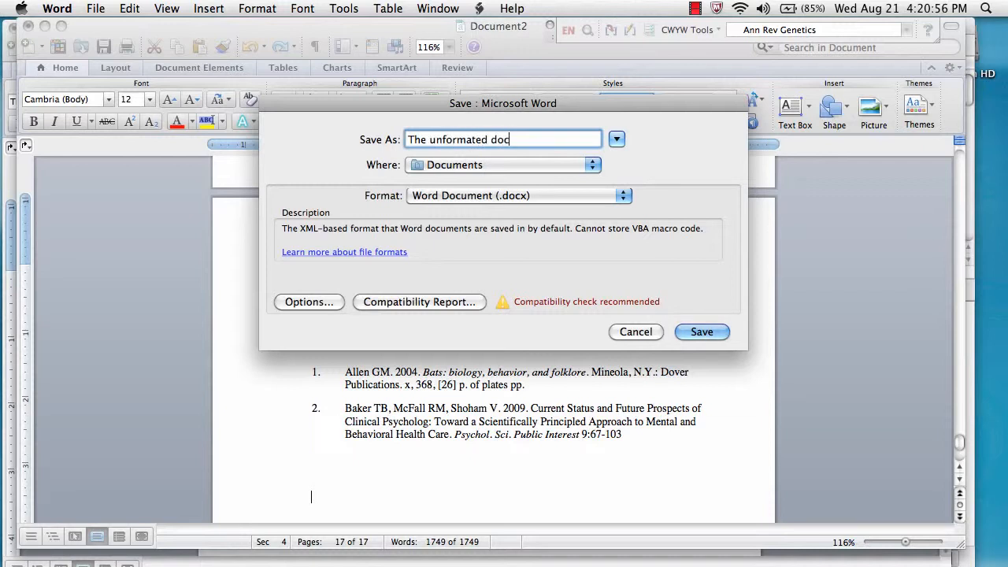
key(Return)
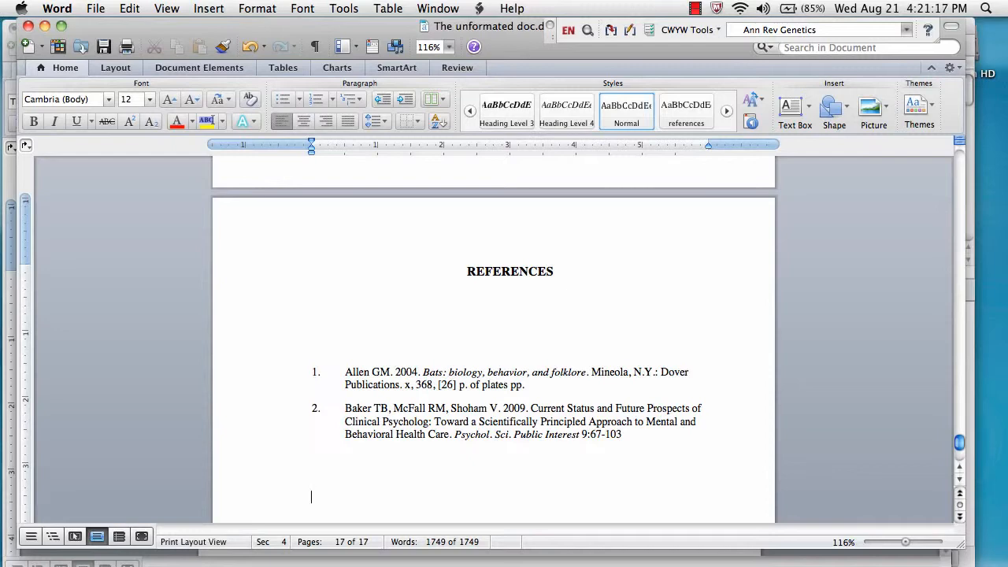
drag(490, 30, 534, 72)
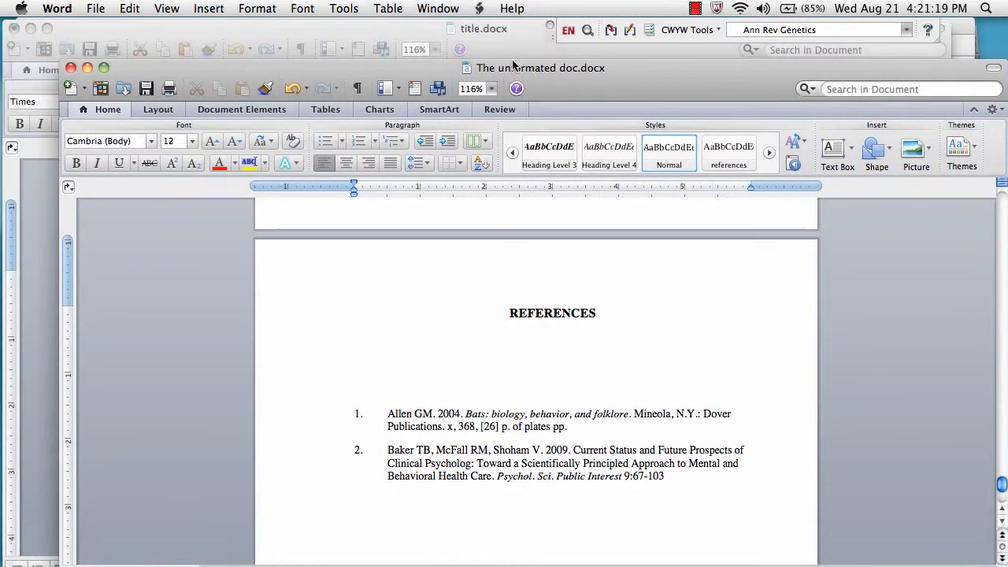
click(494, 36)
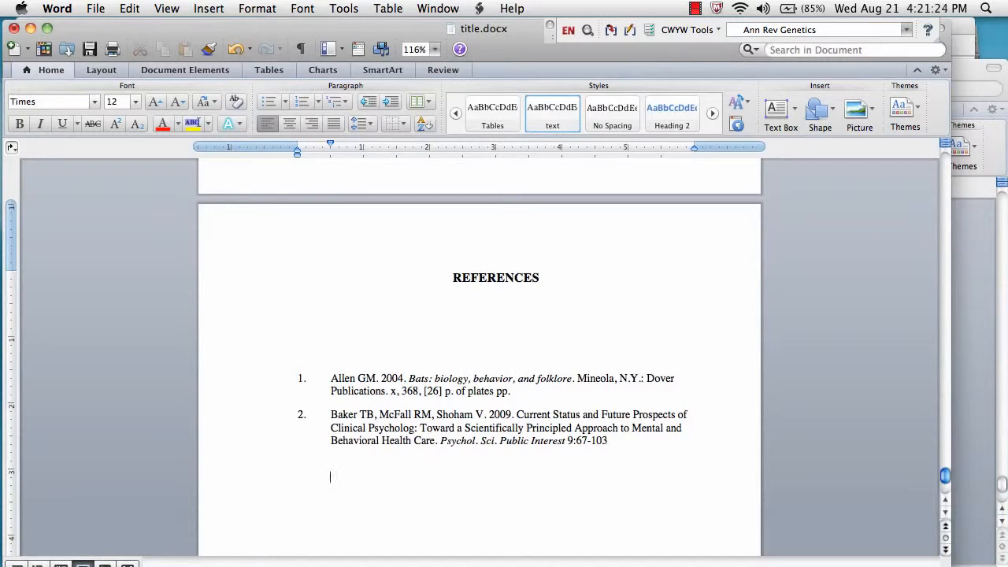